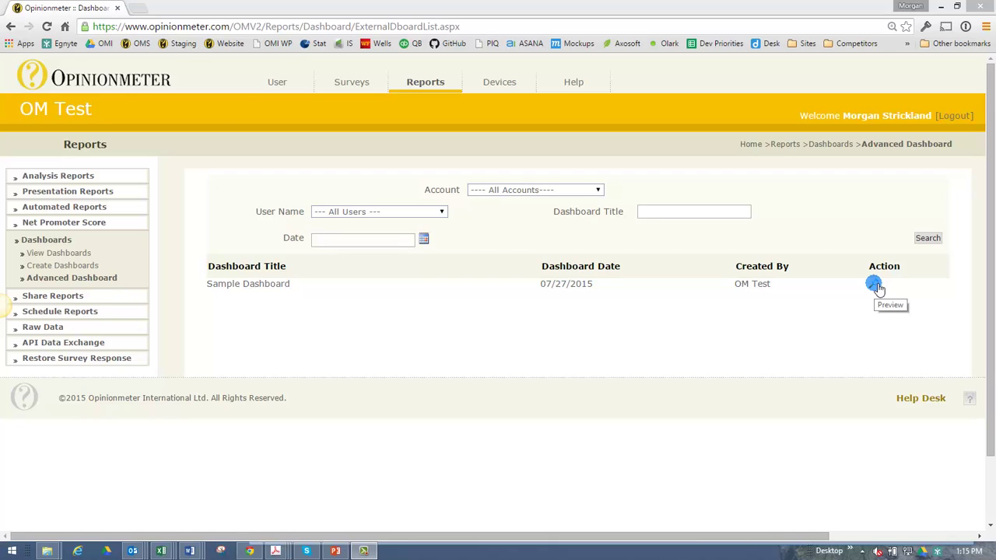
Preview the Sample Dashboard and look through its charts, gauges and comments list.
click(874, 285)
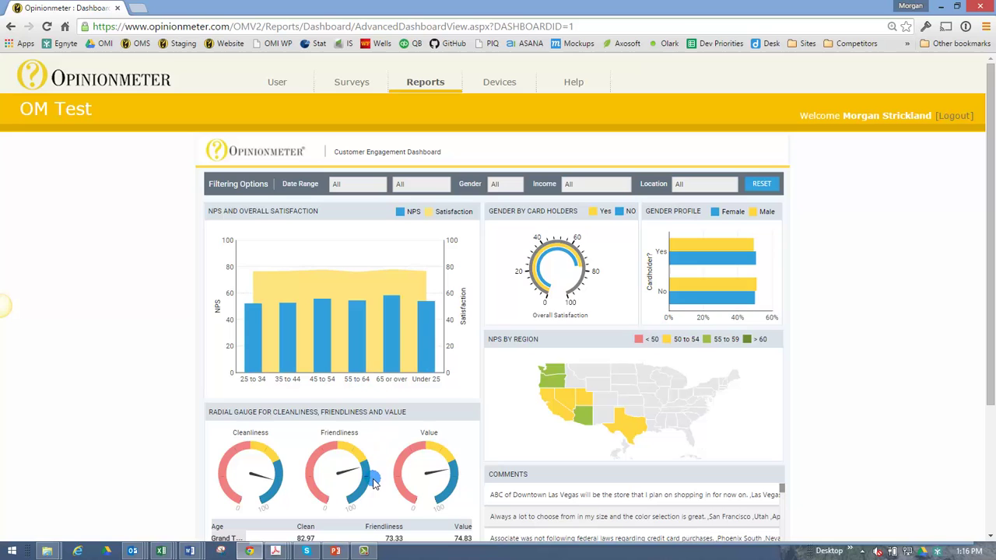
scroll(373, 482, down, 1)
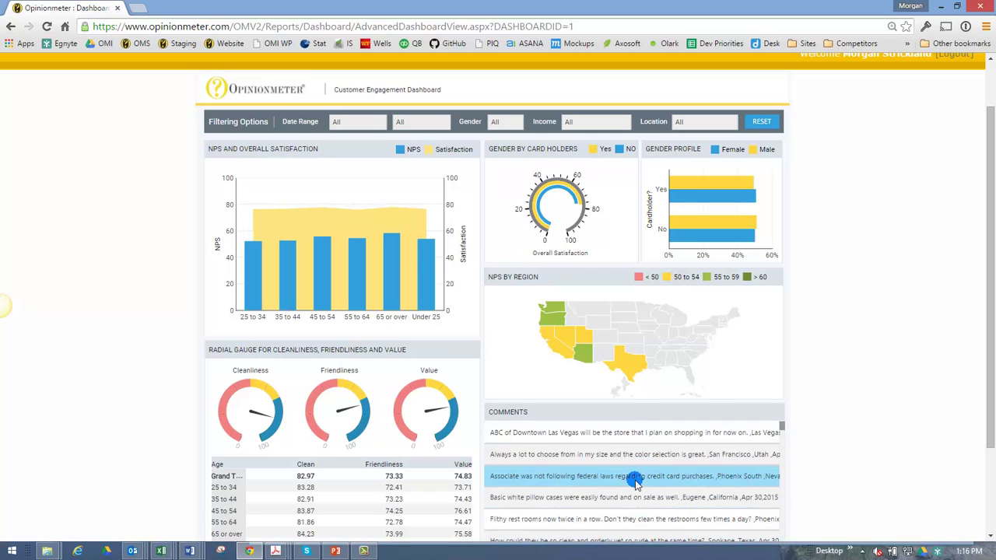
scroll(636, 479, down, 2)
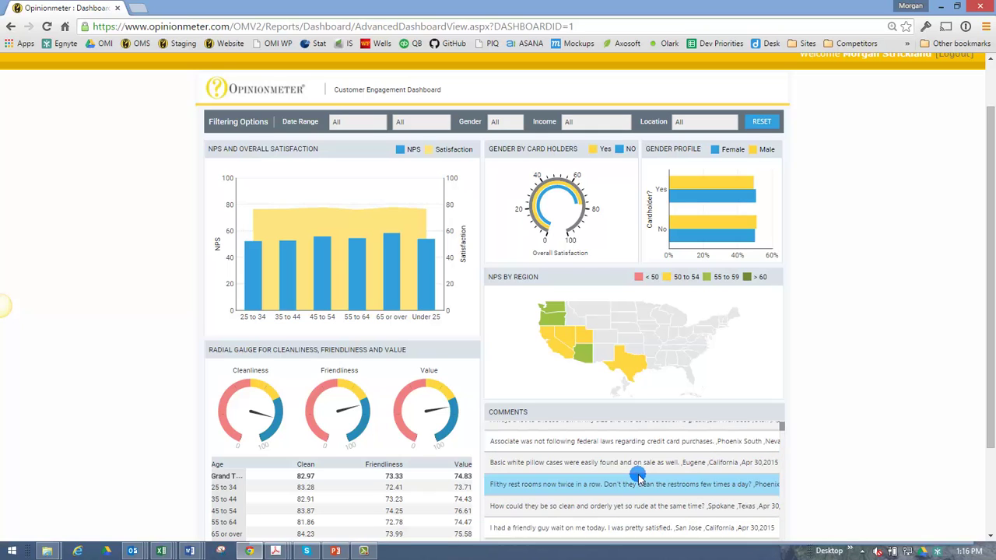
scroll(700, 466, up, 3)
scroll(809, 438, down, 2)
scroll(817, 434, down, 1)
scroll(816, 434, up, 2)
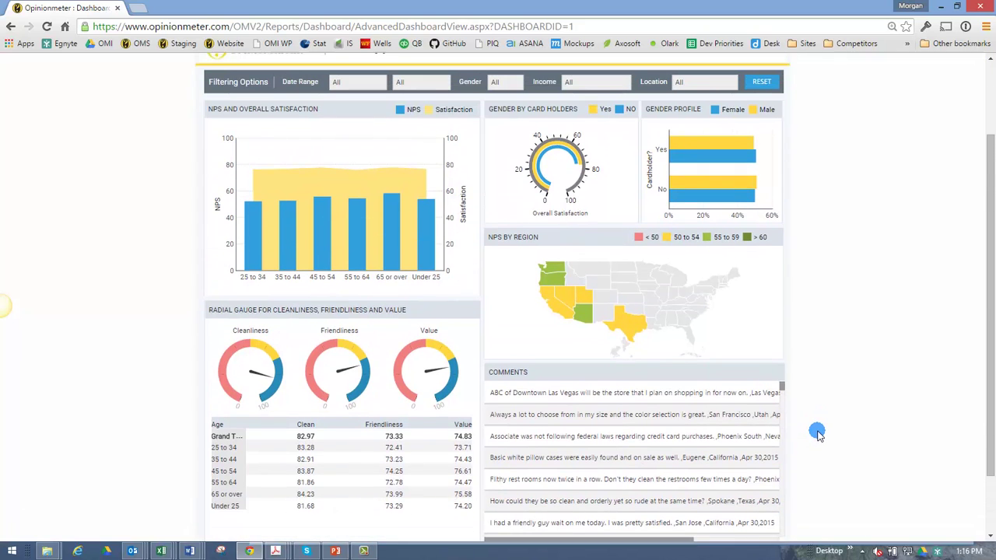
scroll(817, 434, up, 1)
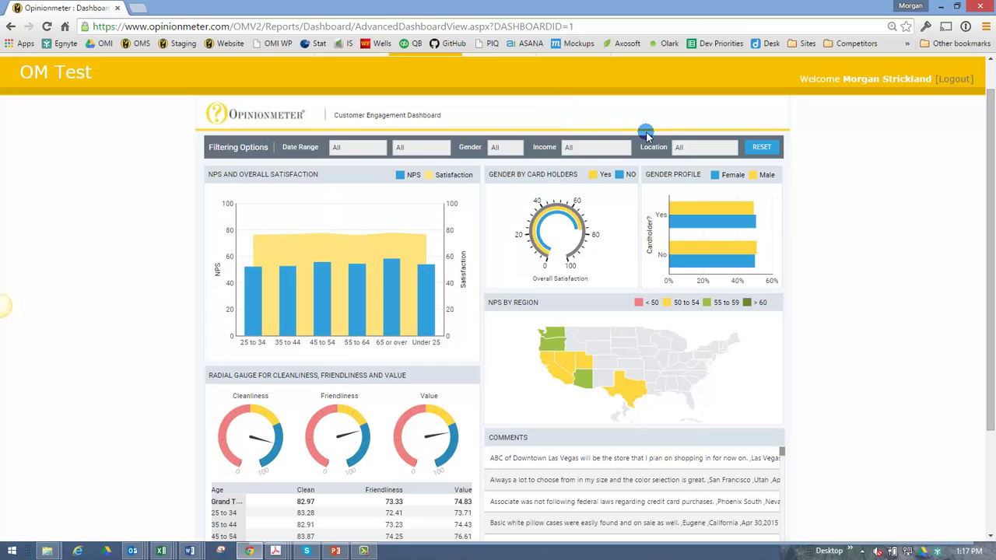
Filter the dashboard to the $50K to $74K and $25K to $49K income bands.
click(595, 152)
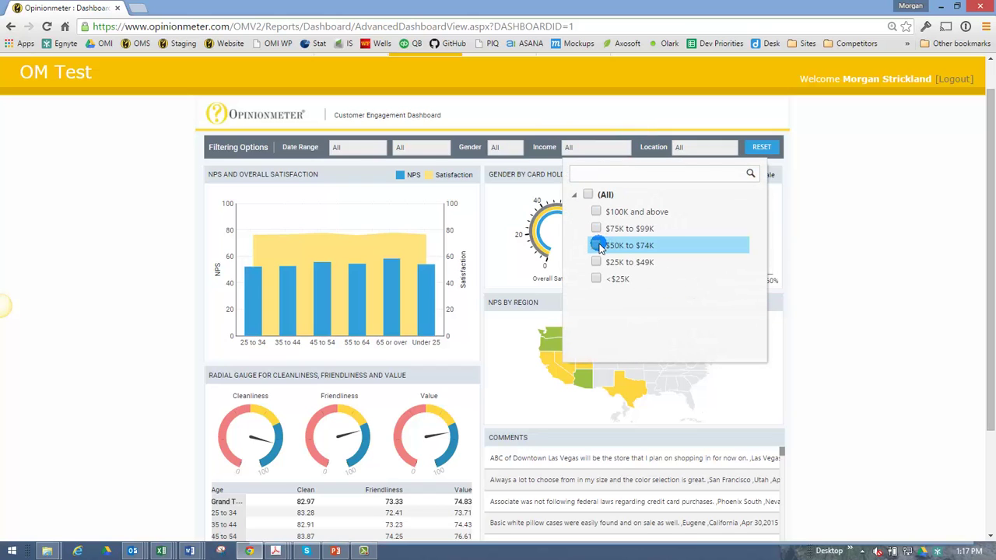
click(596, 245)
click(596, 261)
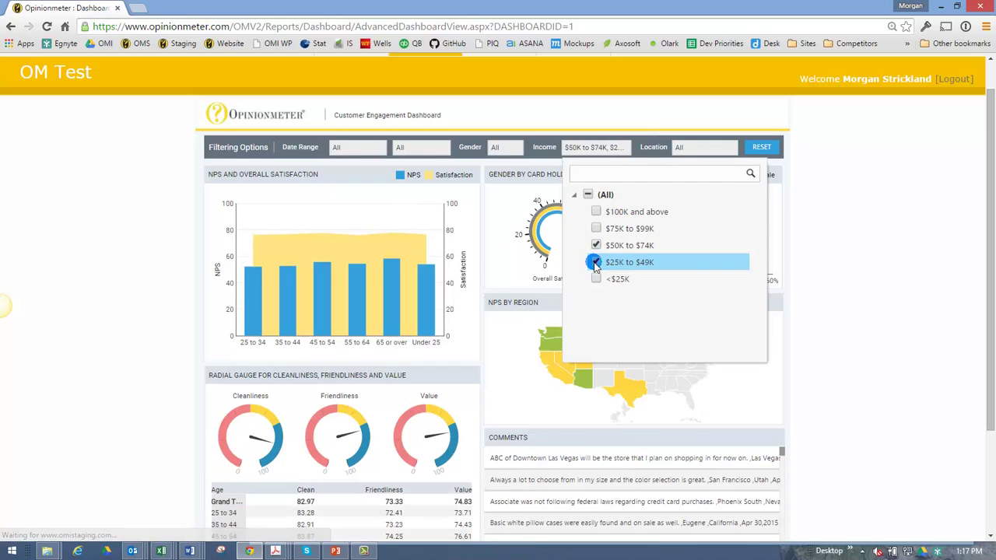
click(847, 301)
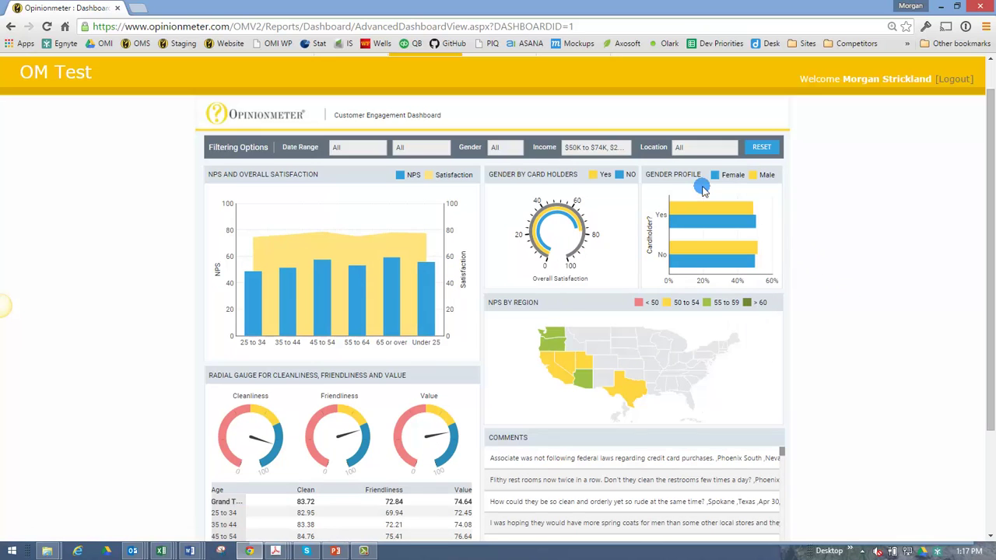
click(590, 150)
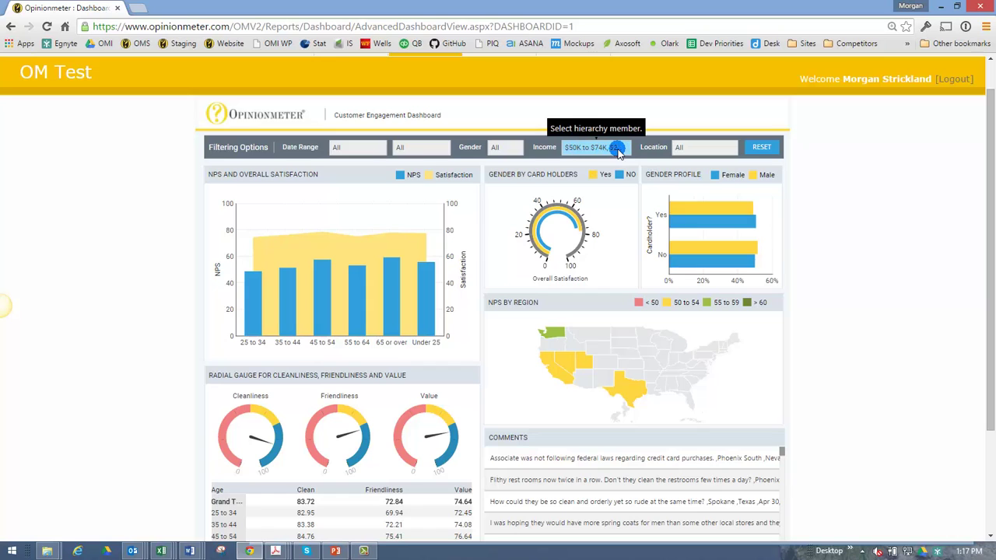
Limit the dashboard to Female respondents with the Gender filter.
click(502, 146)
click(515, 212)
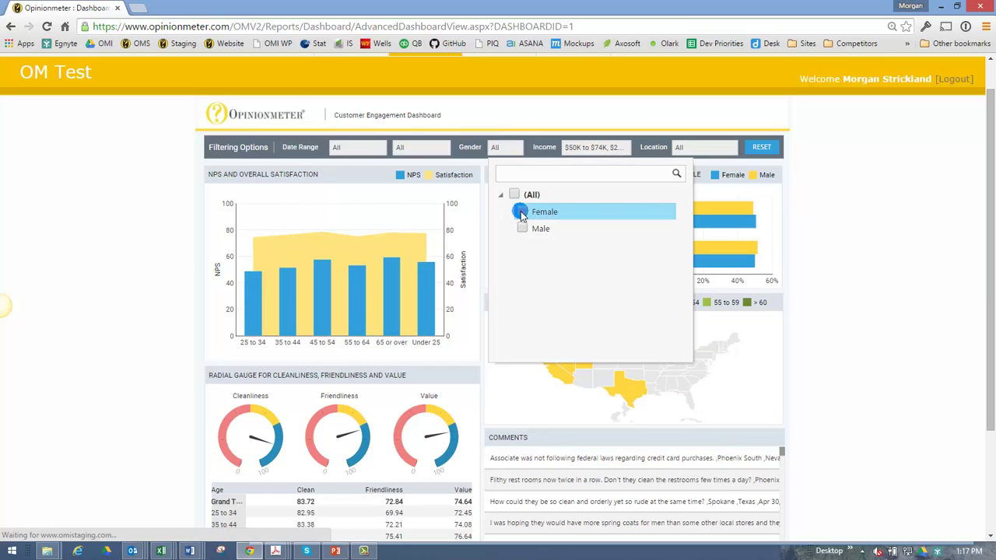
click(944, 328)
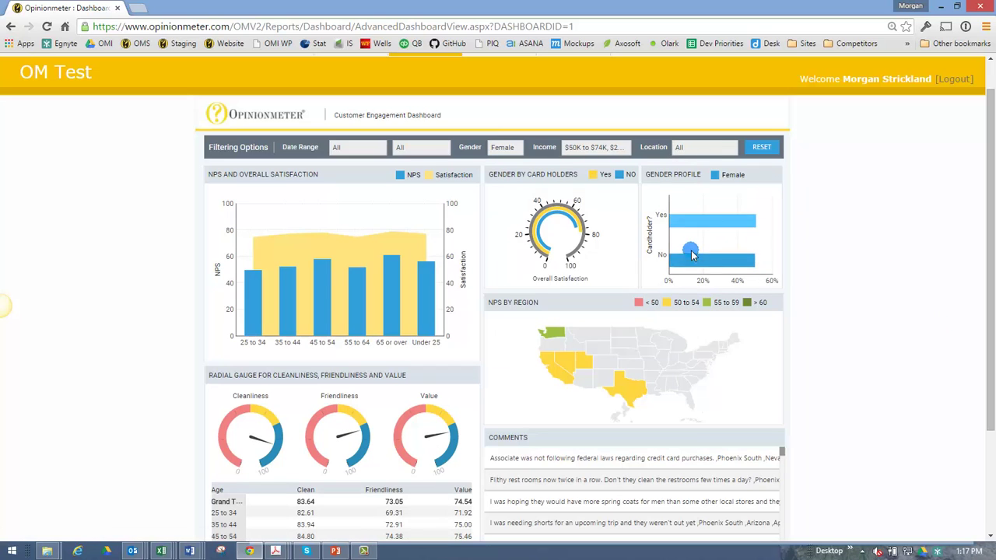
click(751, 242)
Check the Yes and No cardholder bar details, then reset all filters to All.
click(723, 219)
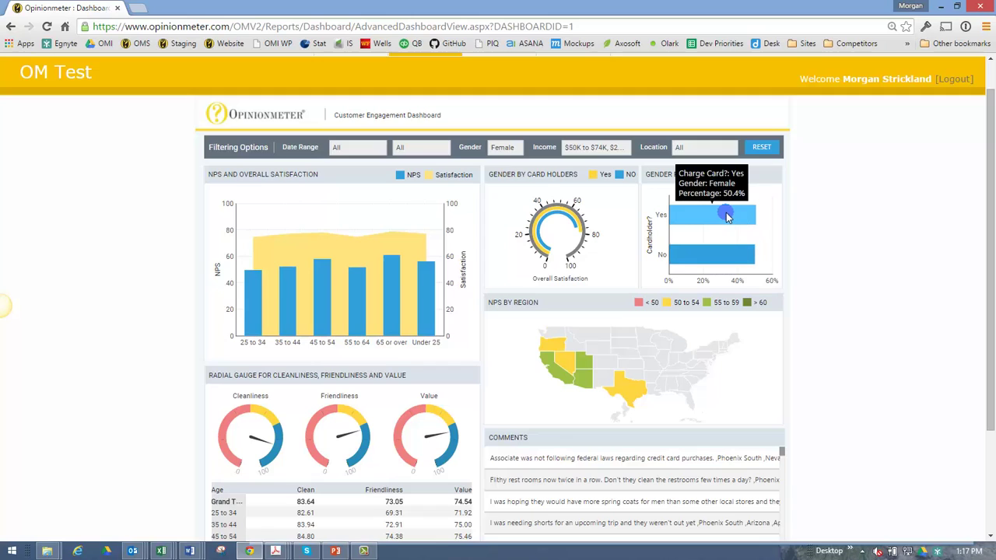
click(730, 253)
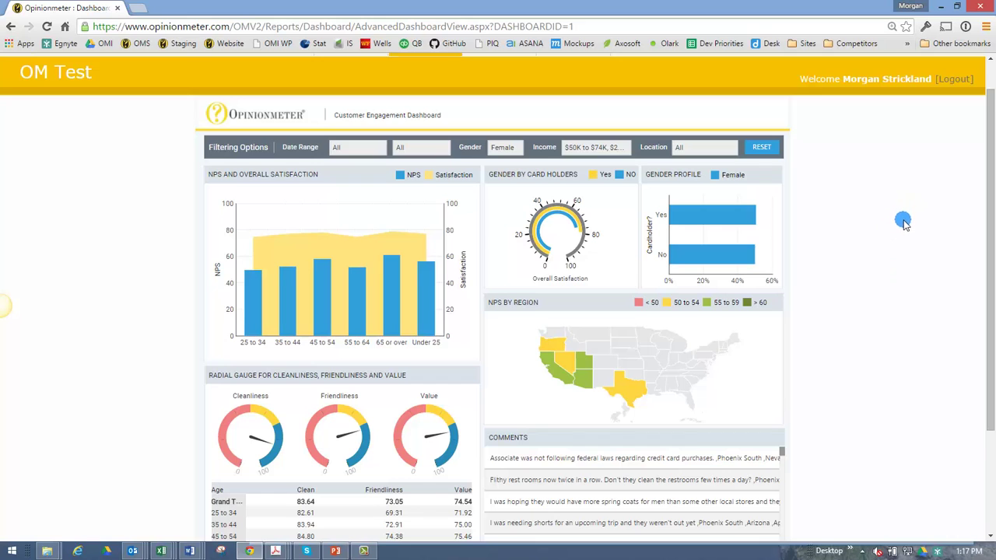
scroll(902, 219, down, 3)
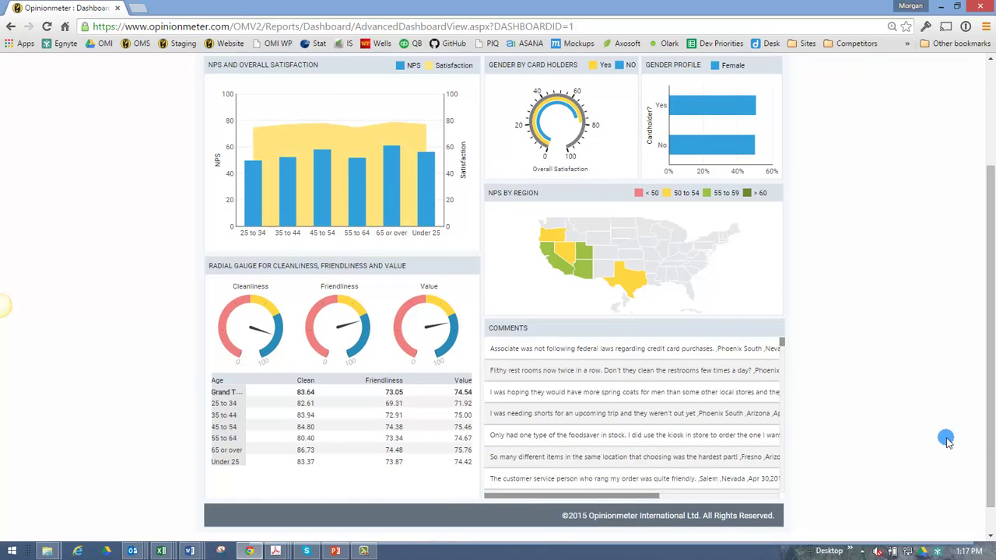
scroll(941, 444, up, 3)
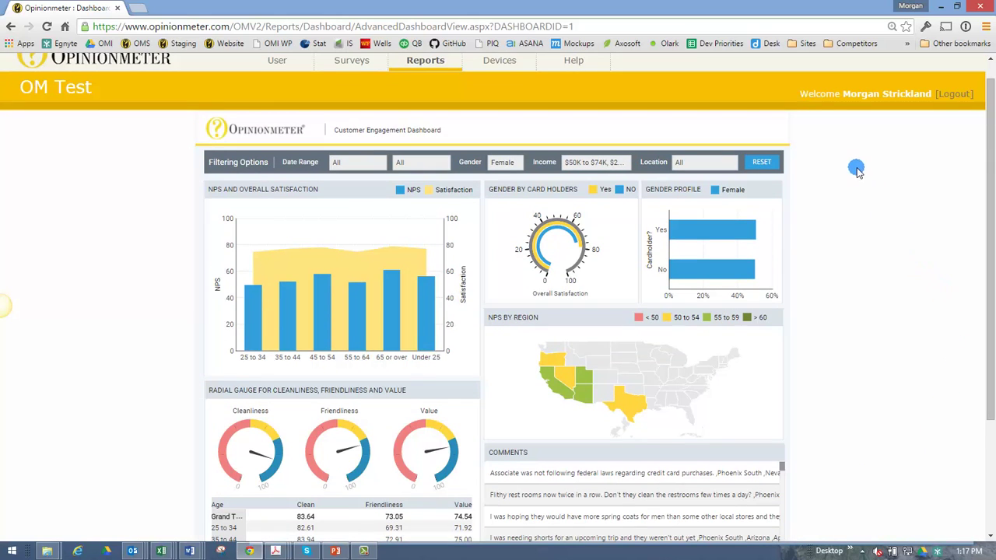
click(762, 161)
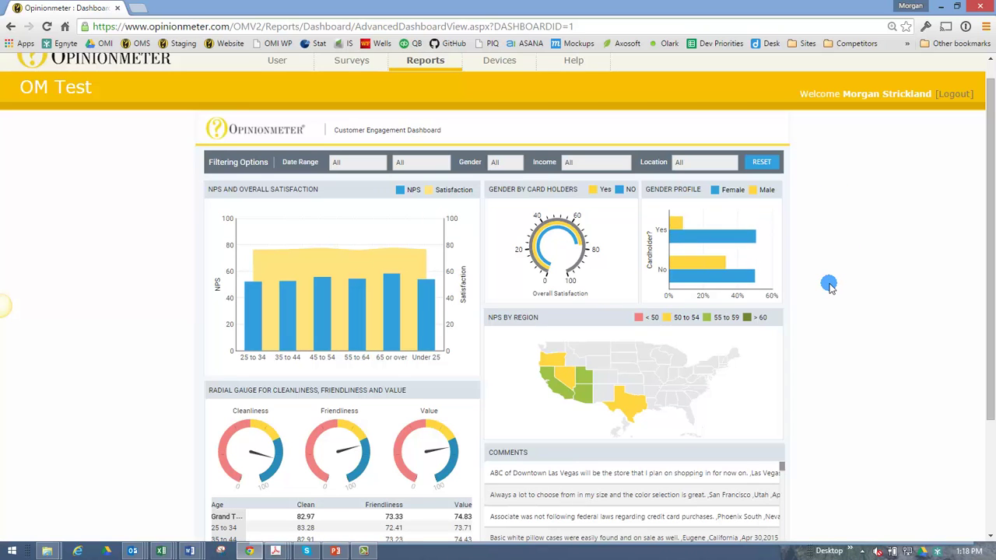
View the dashboard's share options, then exit the full-screen view.
right_click(830, 284)
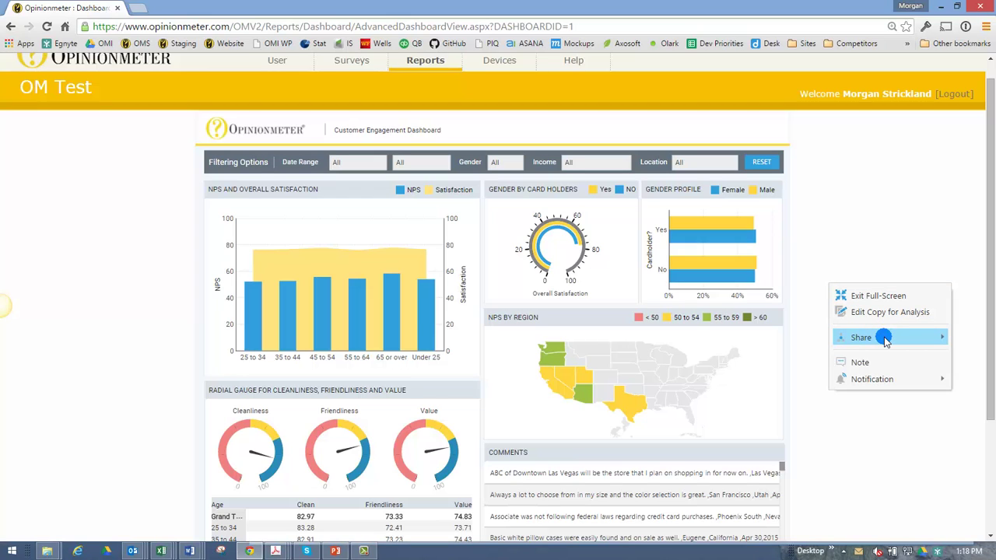
click(939, 340)
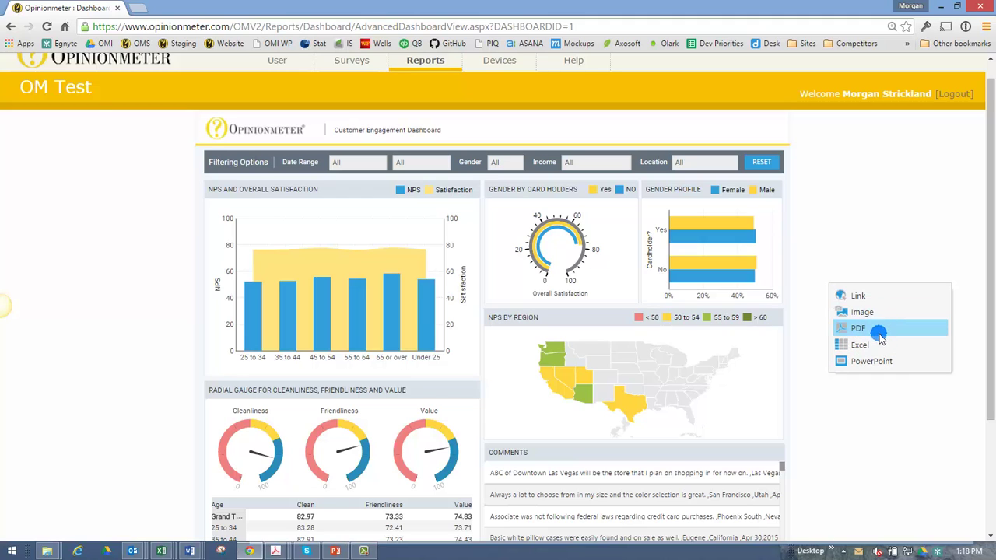
right_click(882, 265)
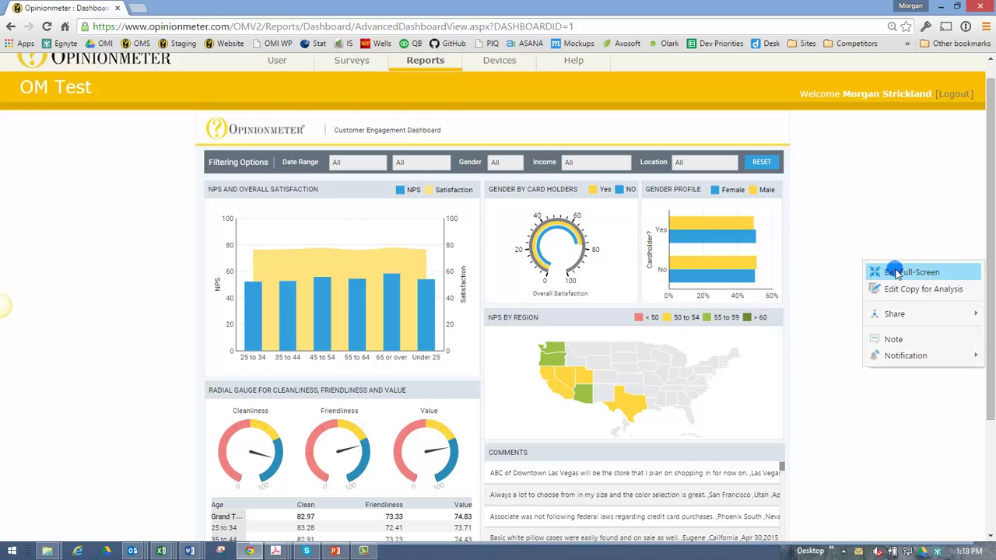
click(886, 271)
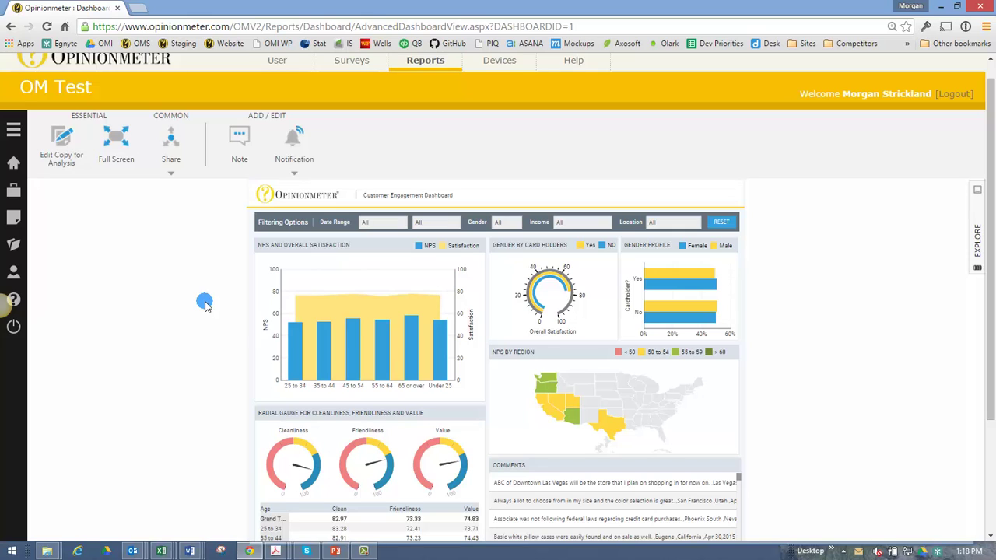
click(180, 177)
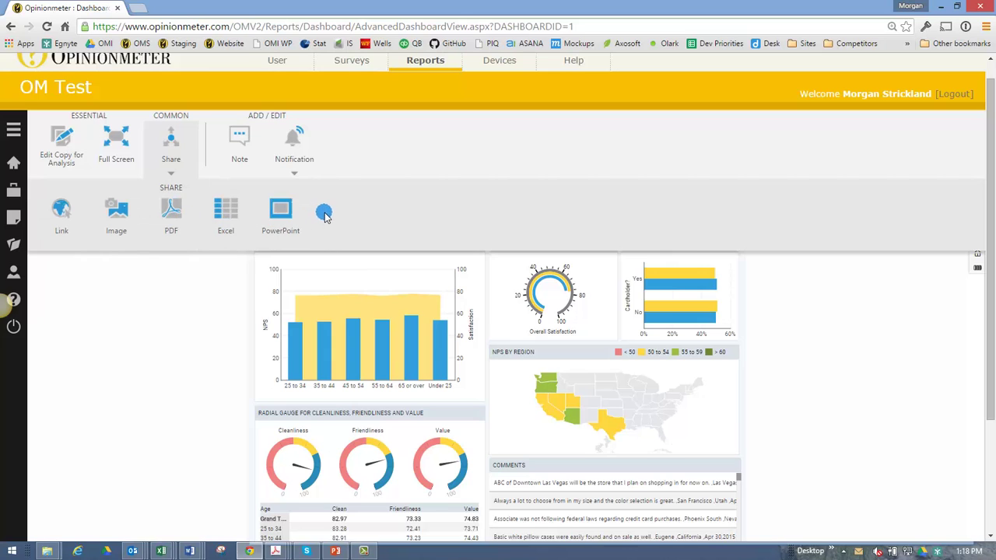
click(241, 138)
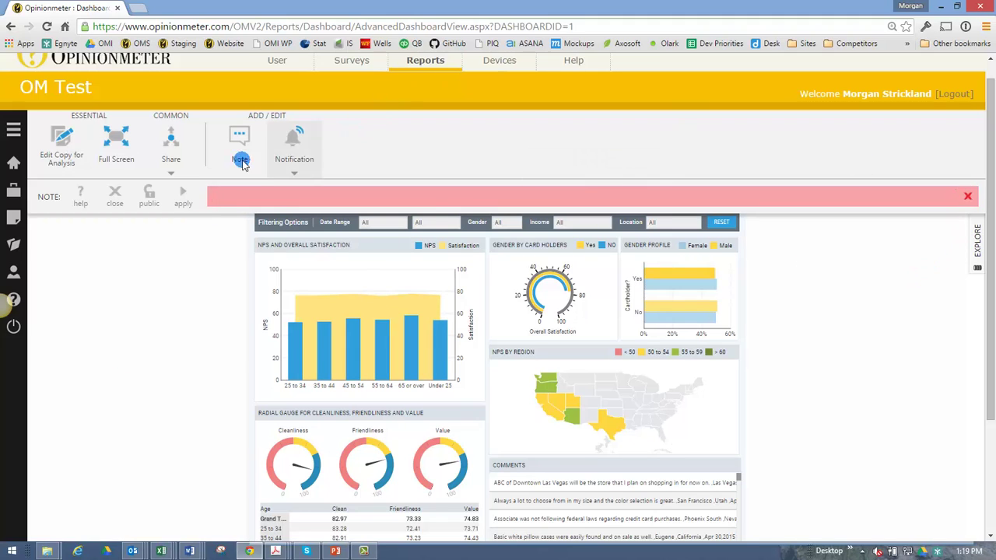
click(115, 199)
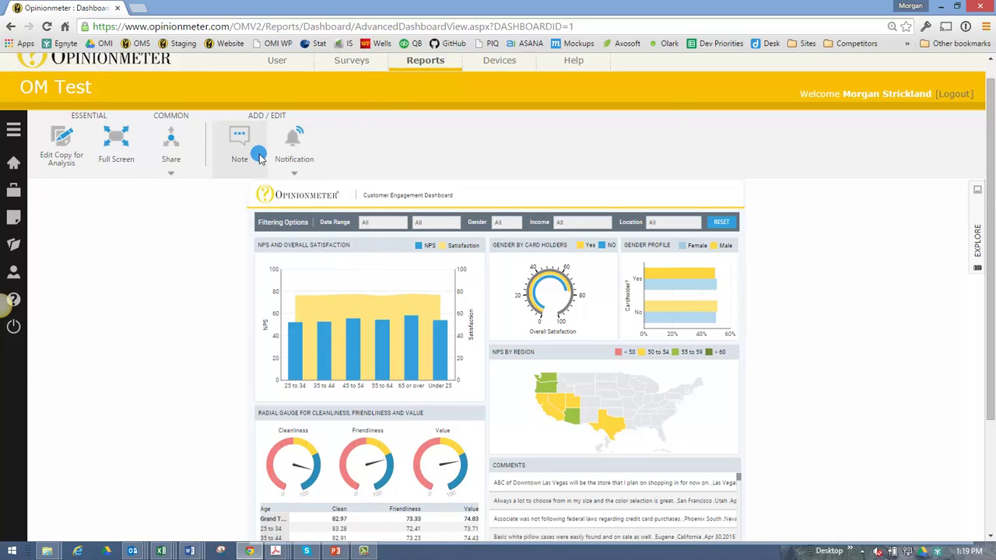
click(292, 159)
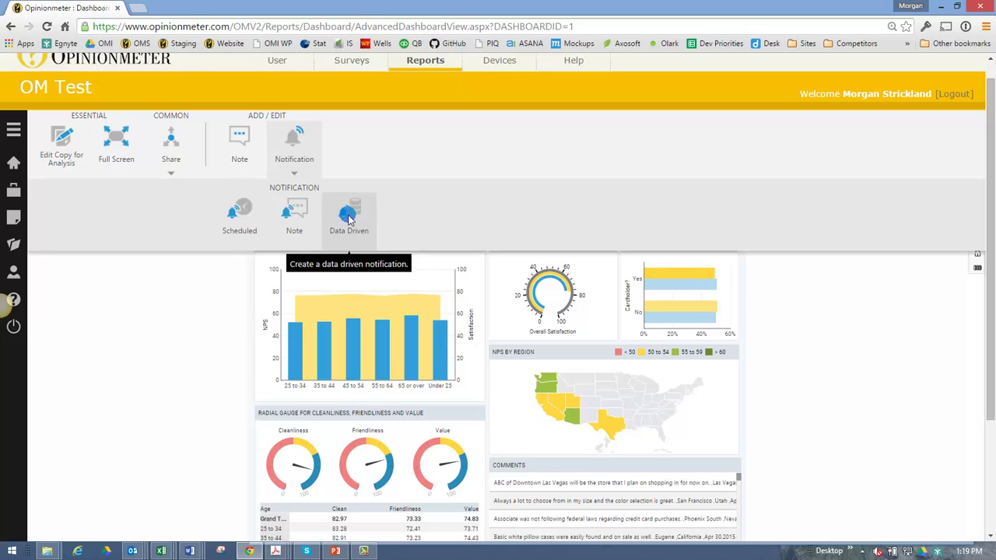
click(129, 342)
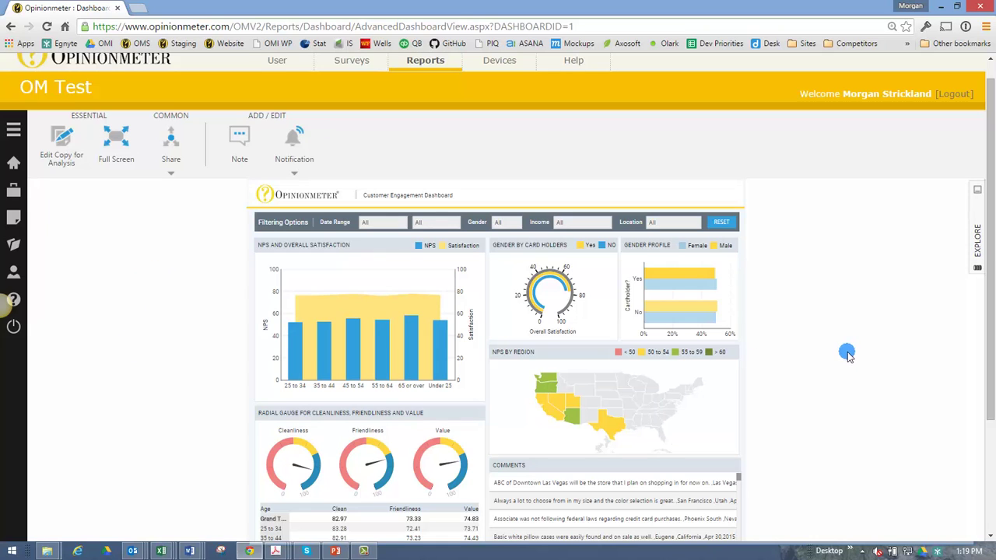
Switch the Customer Engagement Dashboard to full-screen view and scroll through it.
click(107, 155)
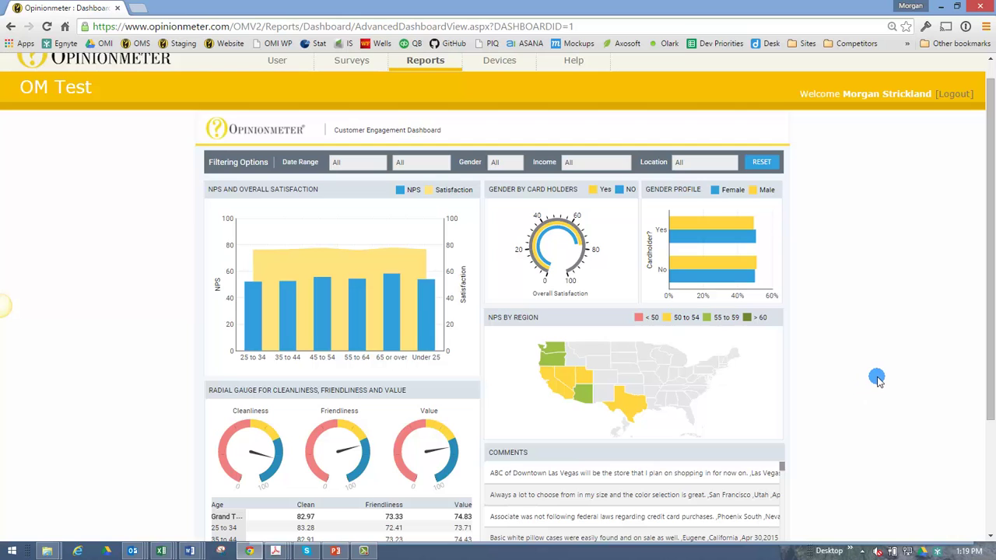
scroll(877, 379, down, 3)
scroll(873, 385, up, 2)
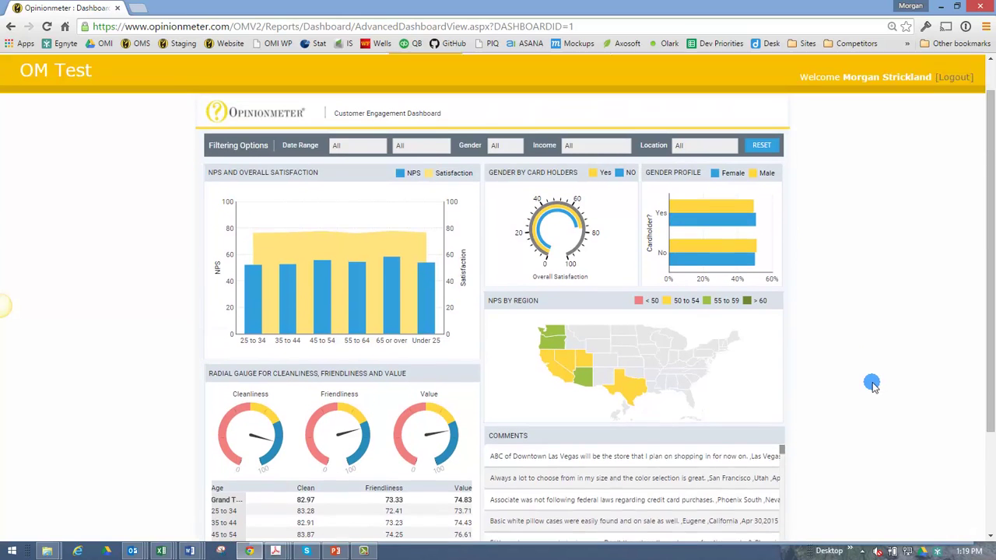
scroll(873, 386, up, 1)
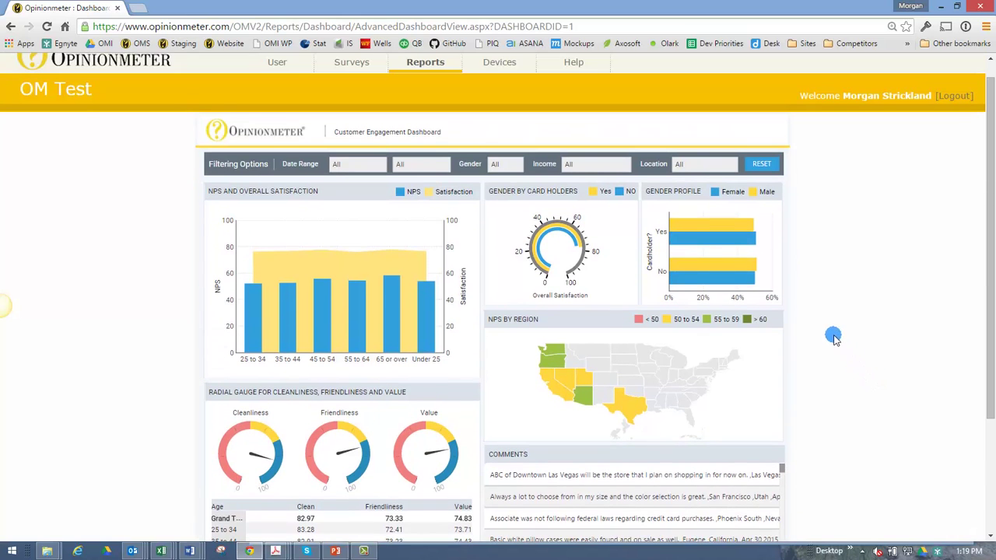
mouse_move(711, 205)
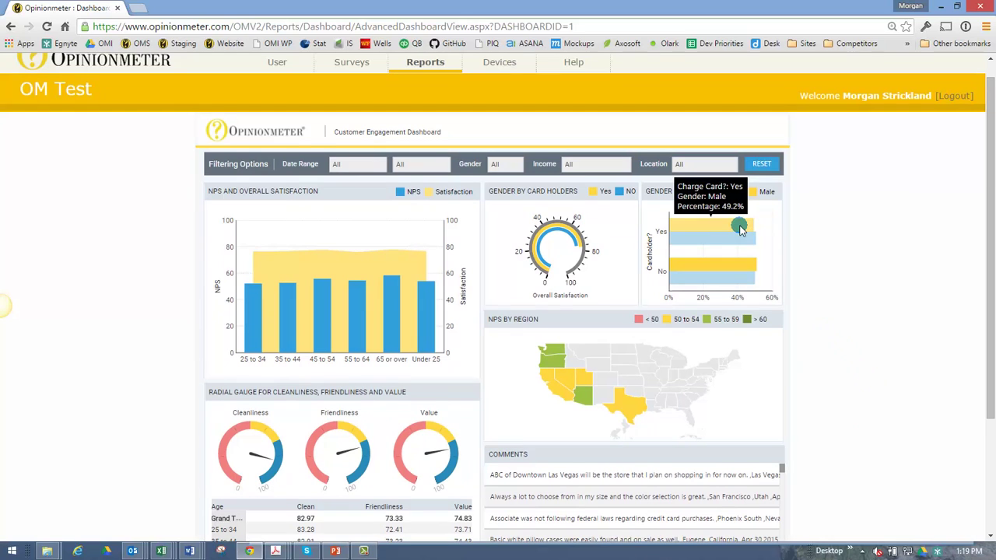
Start a note on the Gender Profile Yes bar, then dismiss it without adding text.
right_click(740, 227)
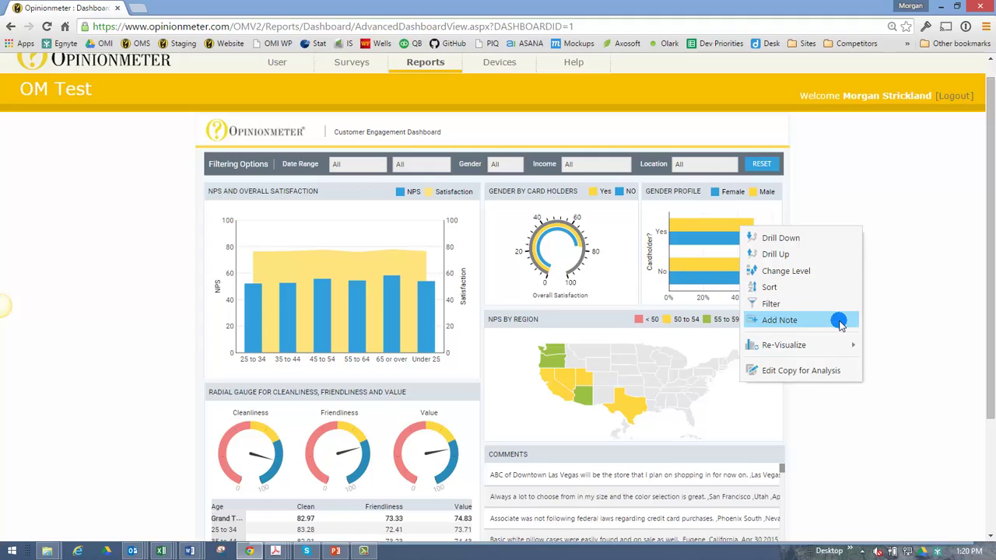
click(779, 319)
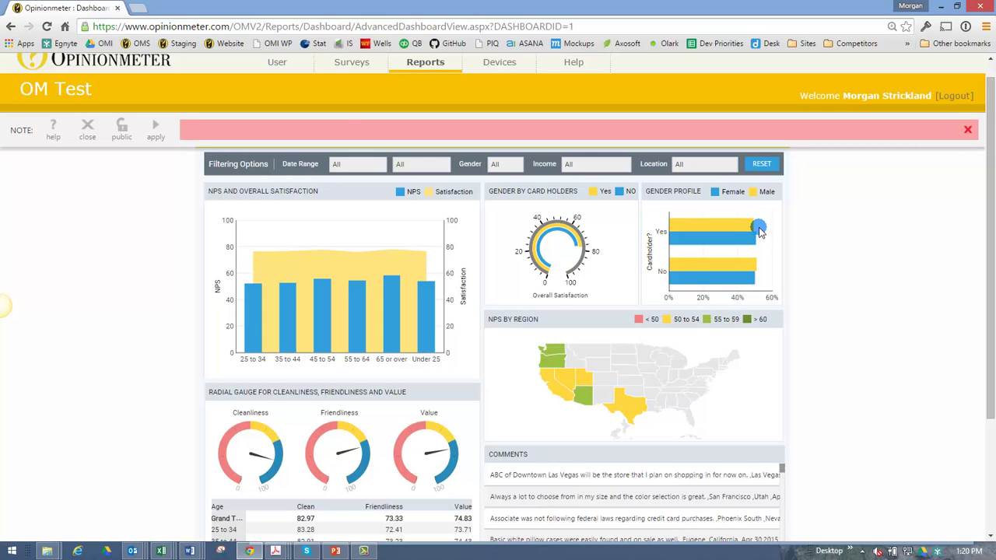
click(91, 134)
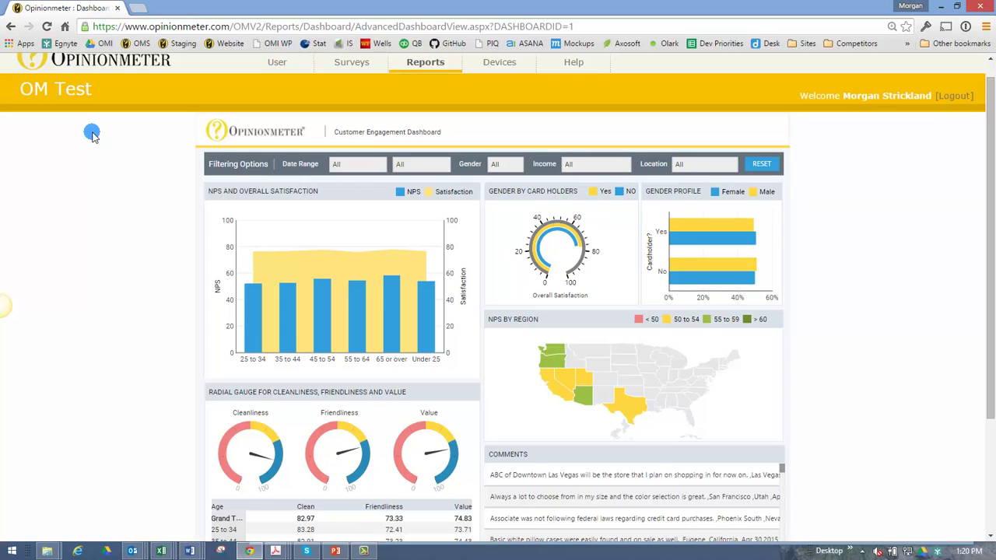
scroll(417, 482, down, 1)
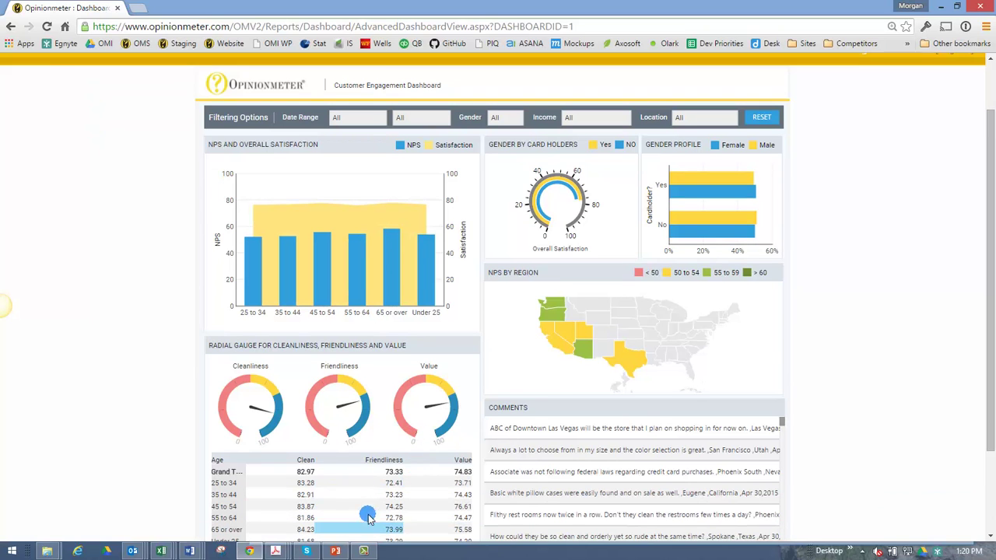
right_click(395, 474)
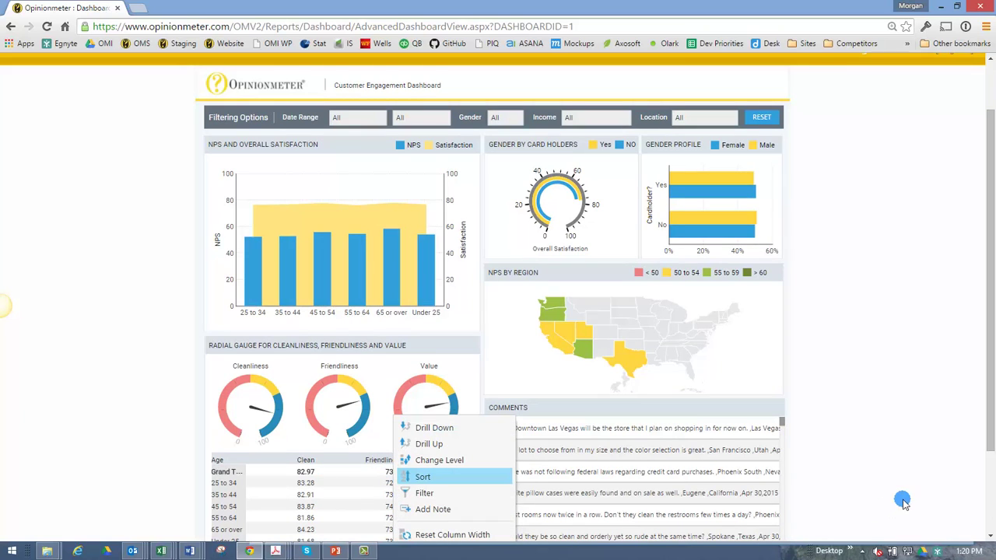
click(917, 409)
scroll(860, 421, up, 1)
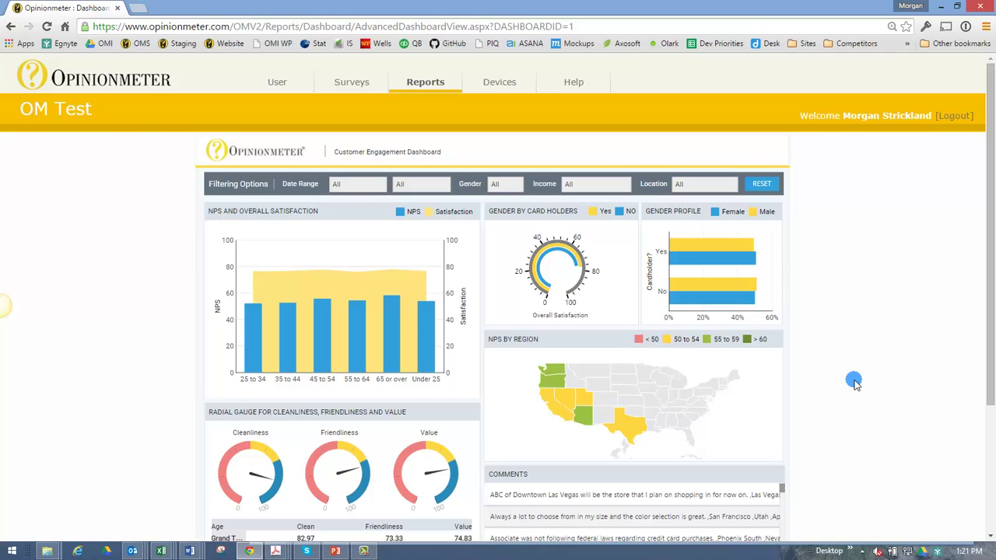
scroll(853, 382, down, 3)
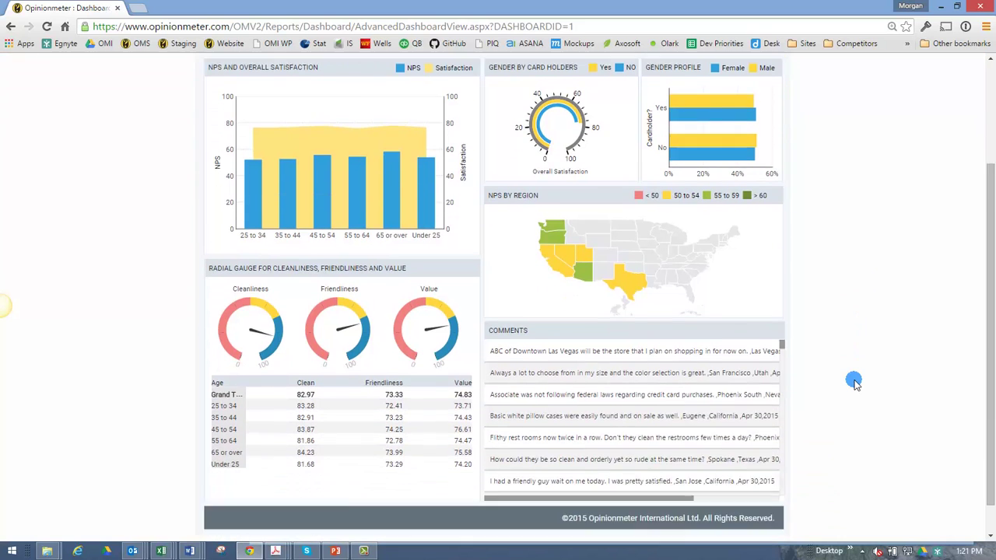
scroll(853, 381, up, 3)
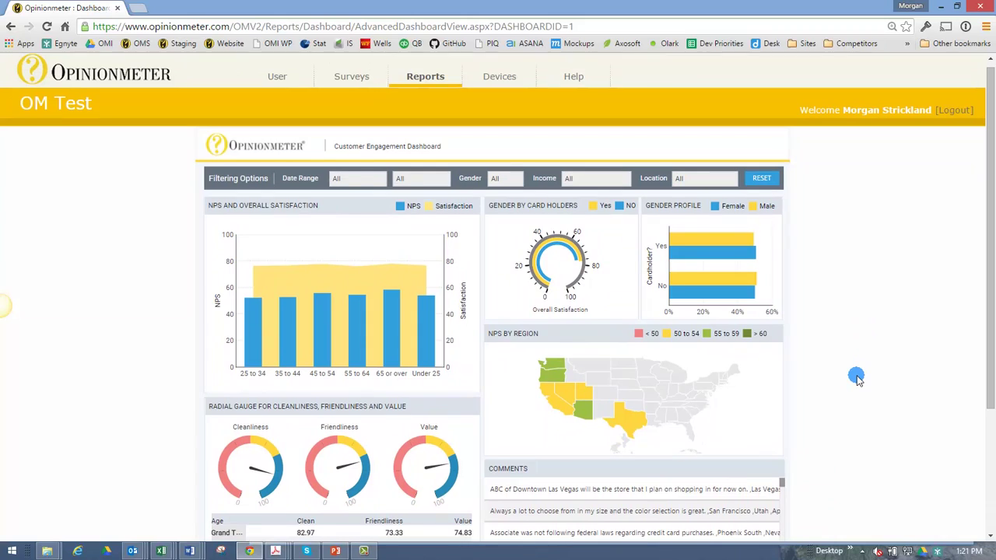